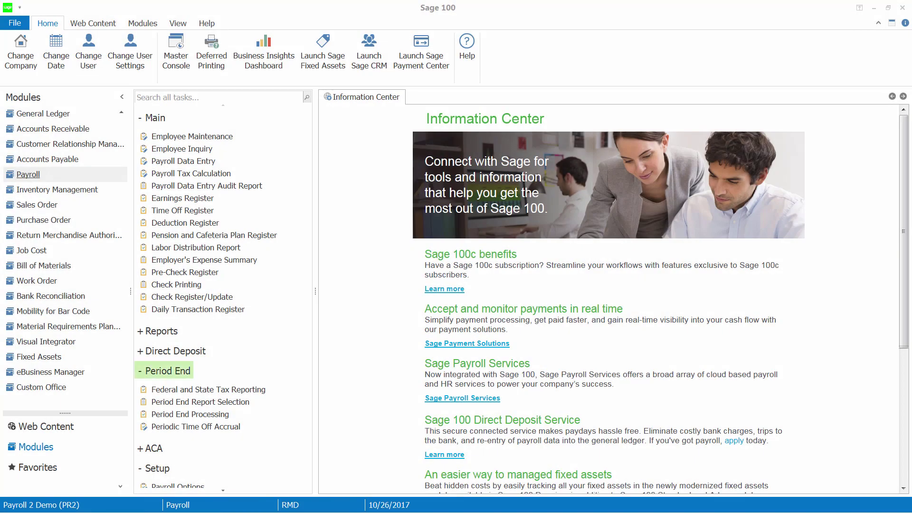
Step: In Federal and State Tax Reporting, choose Form Type State, state code CA, and the CA DE-9/DE-9C Report
click(177, 392)
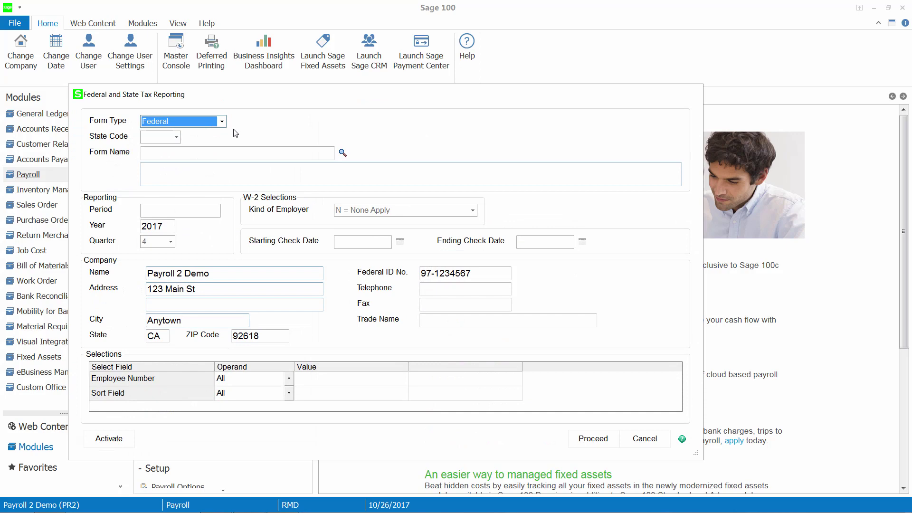
click(222, 122)
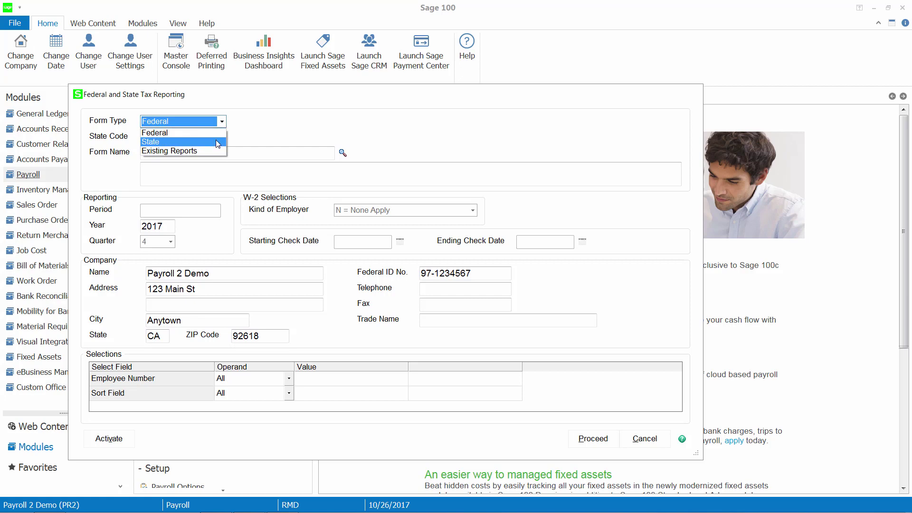
click(218, 142)
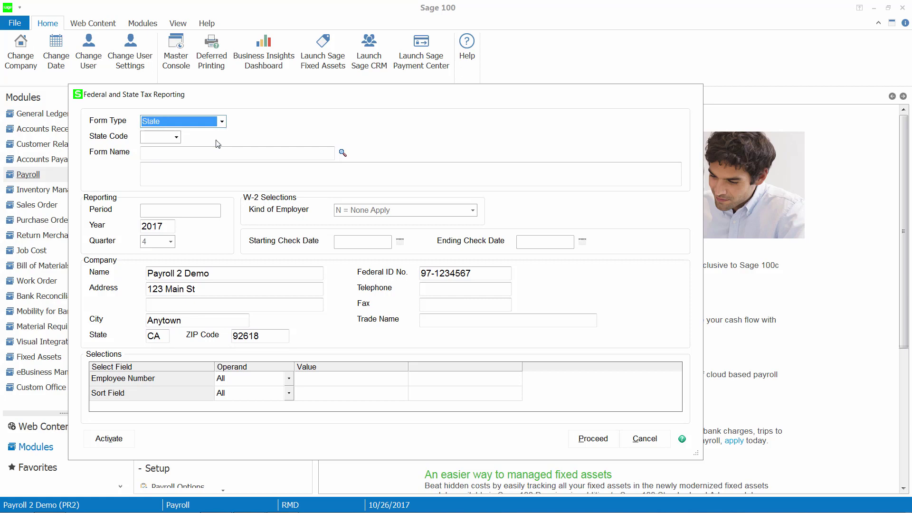
click(177, 137)
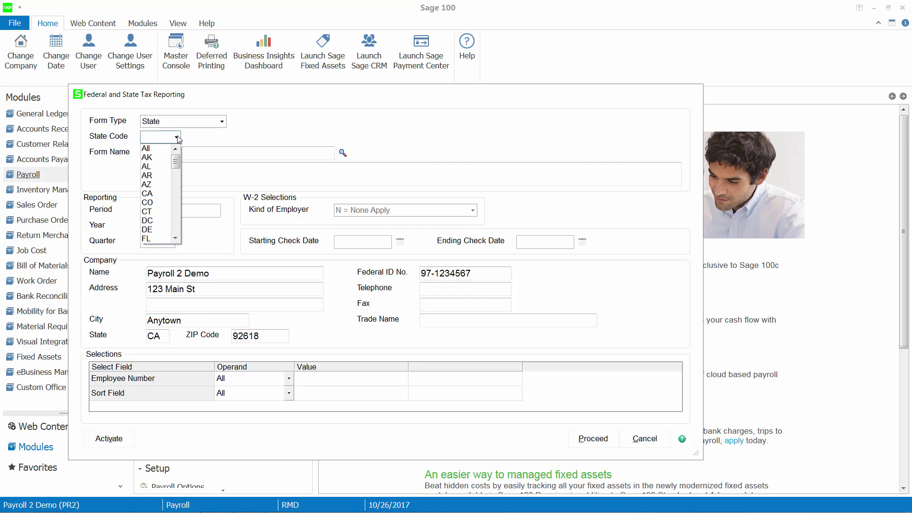
click(155, 195)
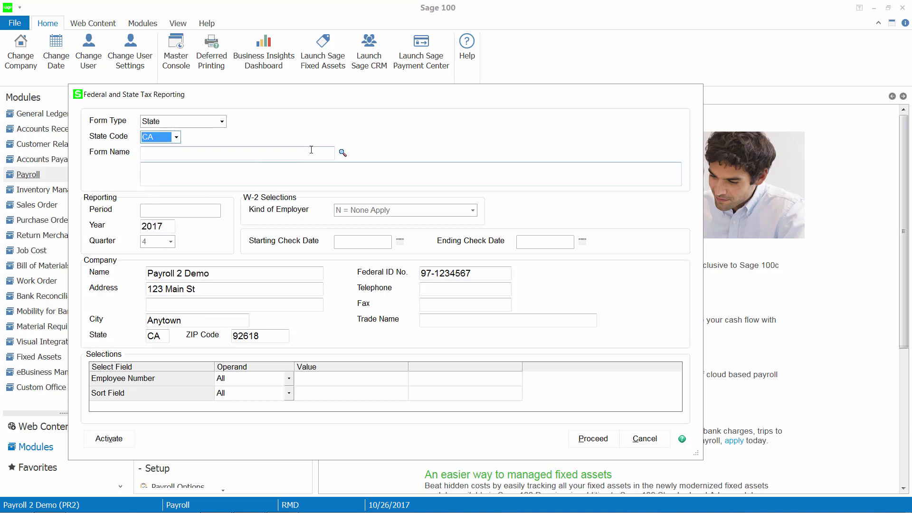
click(342, 154)
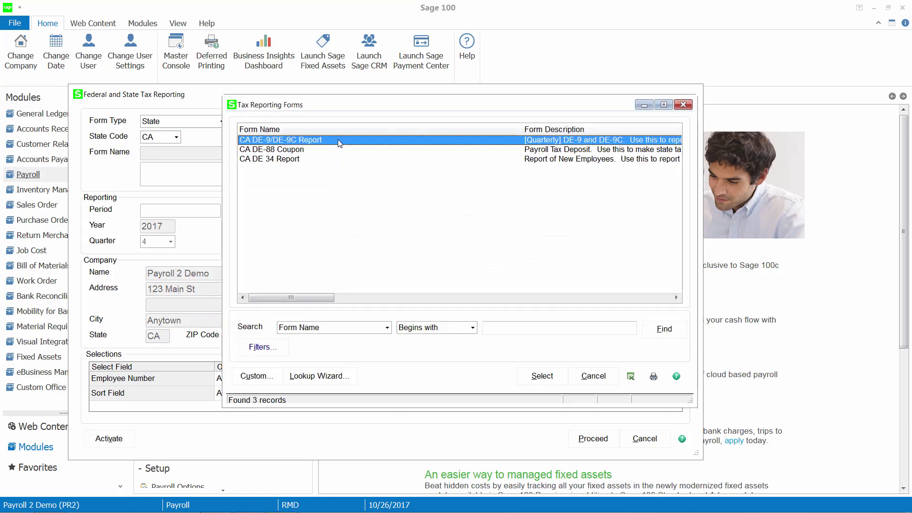
double_click(338, 139)
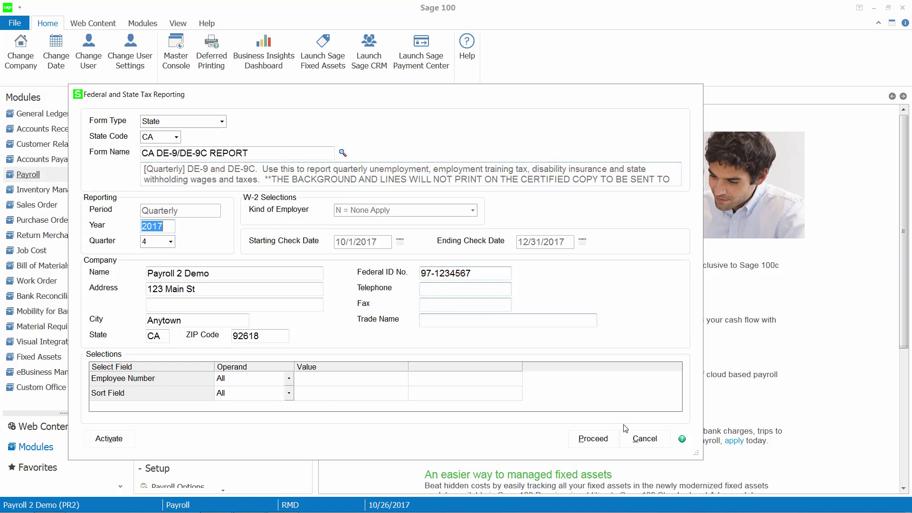
Step: Cancel the state report, then select the federal 2017 941-X Report in Federal and State Tax Reporting
click(644, 438)
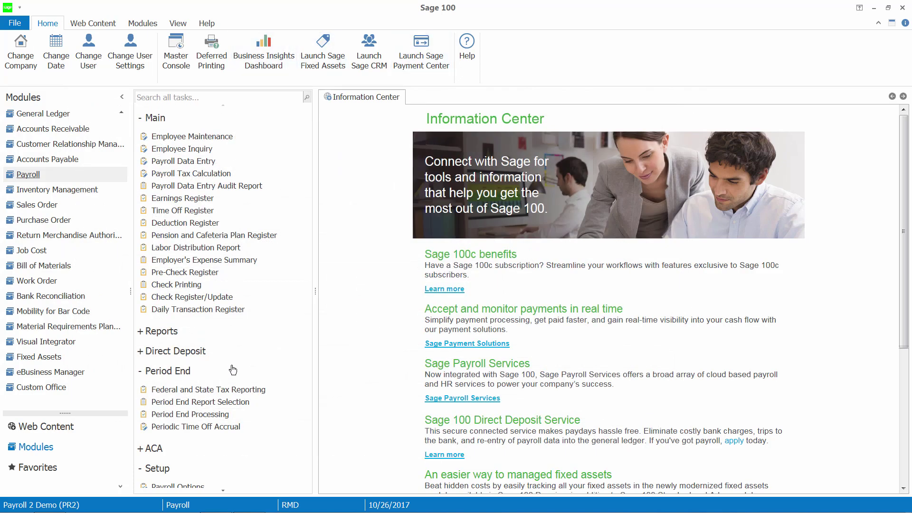
click(243, 389)
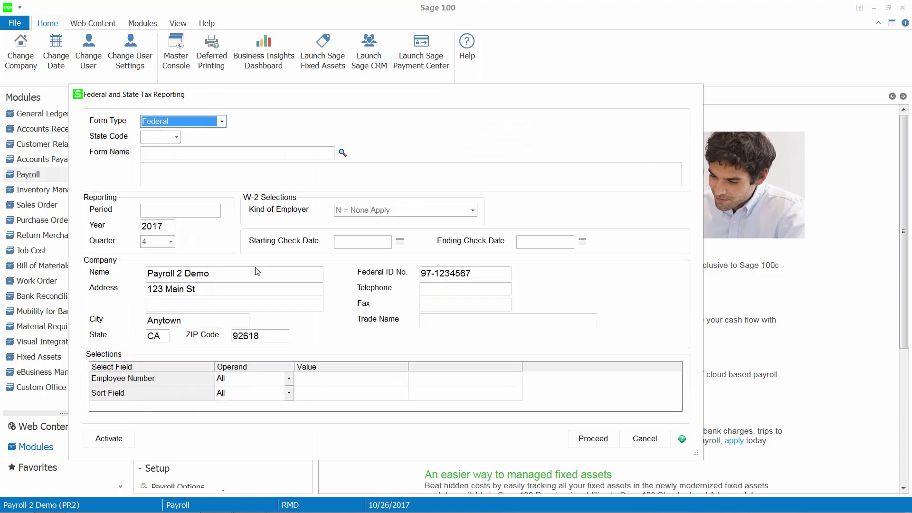
click(343, 153)
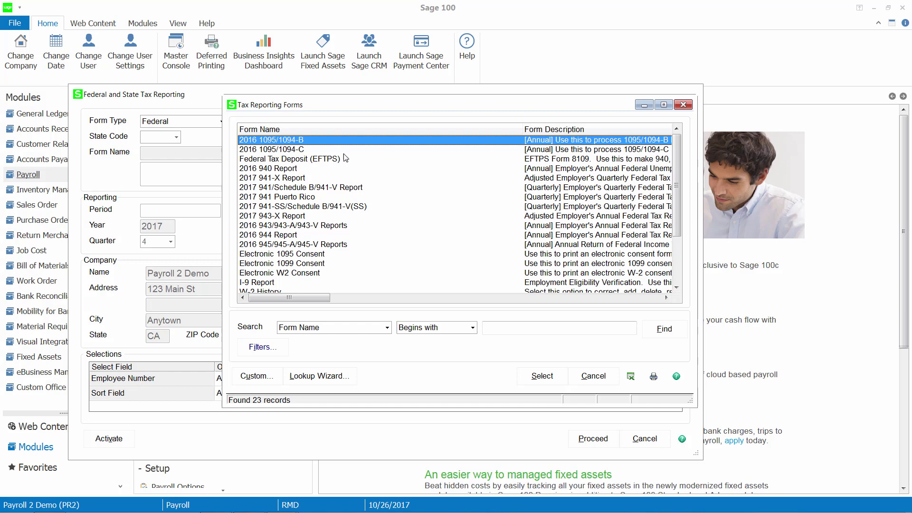
click(303, 179)
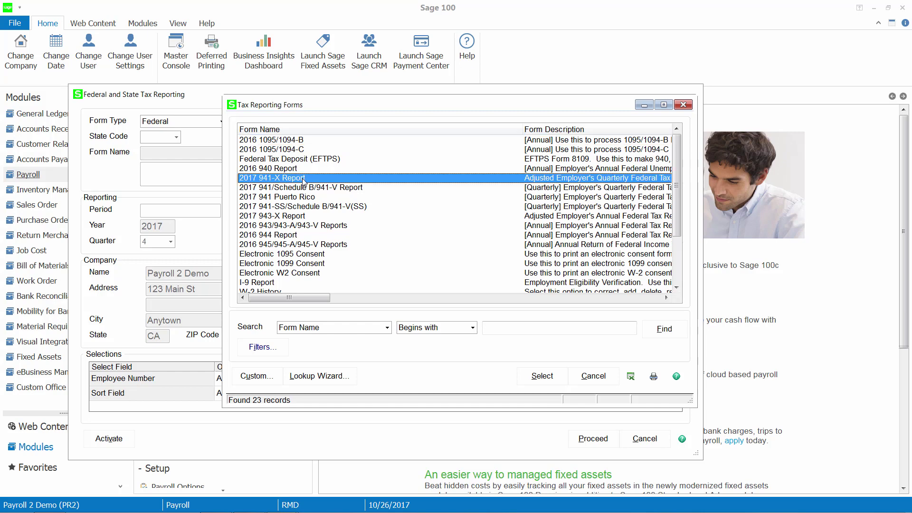
click(540, 377)
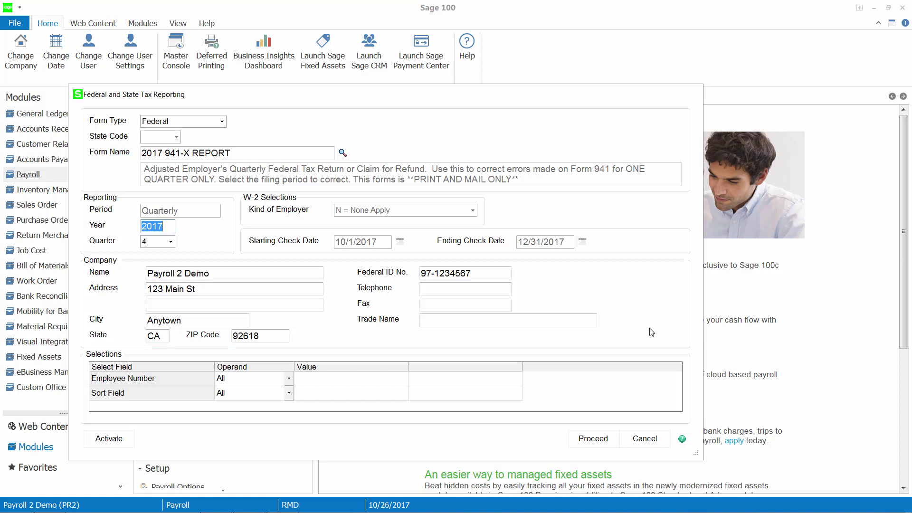
Step: Proceed with the 941-X report and choose Continue Expired to skip the forms update
click(614, 440)
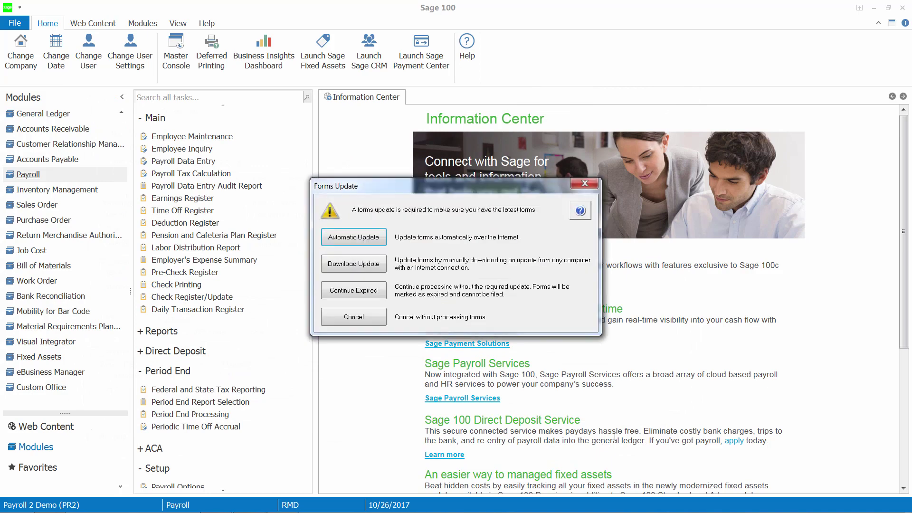
click(362, 297)
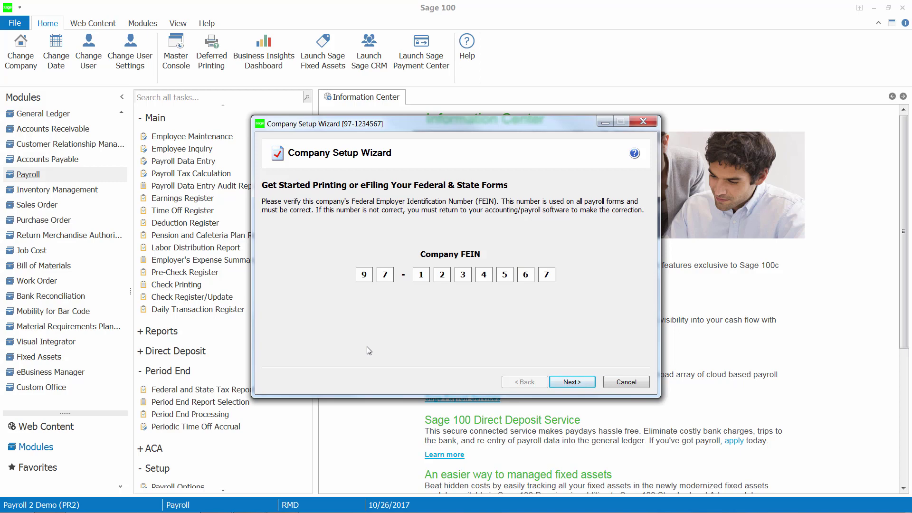
Step: Accept FEIN 97-1234567, clear the required Phone field warning, and advance to Tax Preparer Type
click(574, 382)
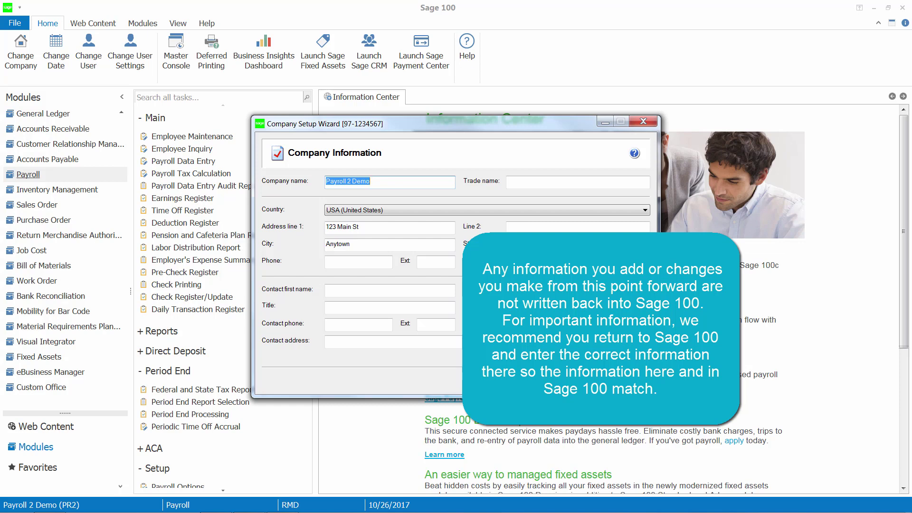
key(Tab)
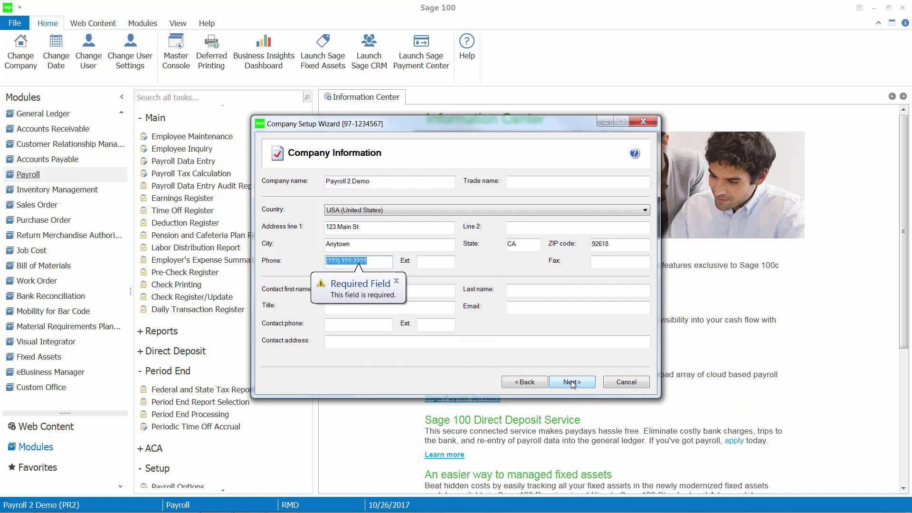
click(396, 282)
text(8)
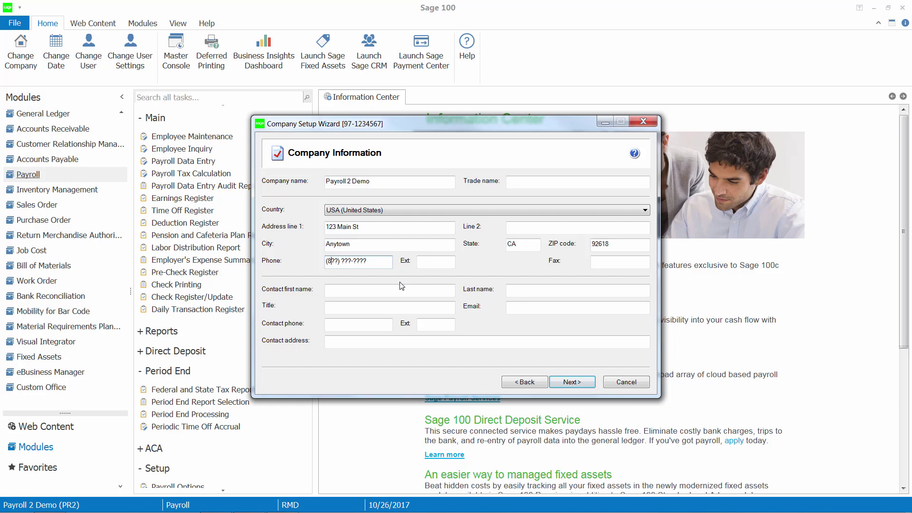
text(00) 555-1212)
key(Return)
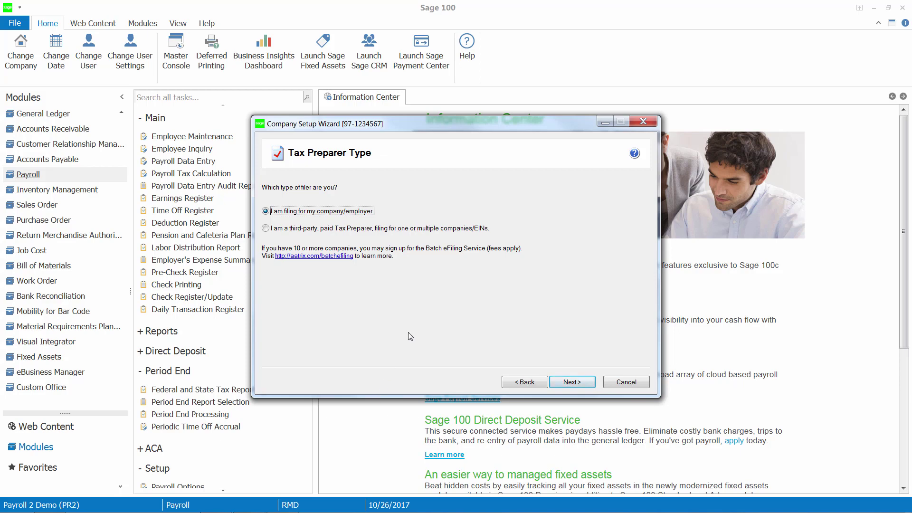
Step: Advance to the state and local tax items and open the flagged account from the warning
click(578, 385)
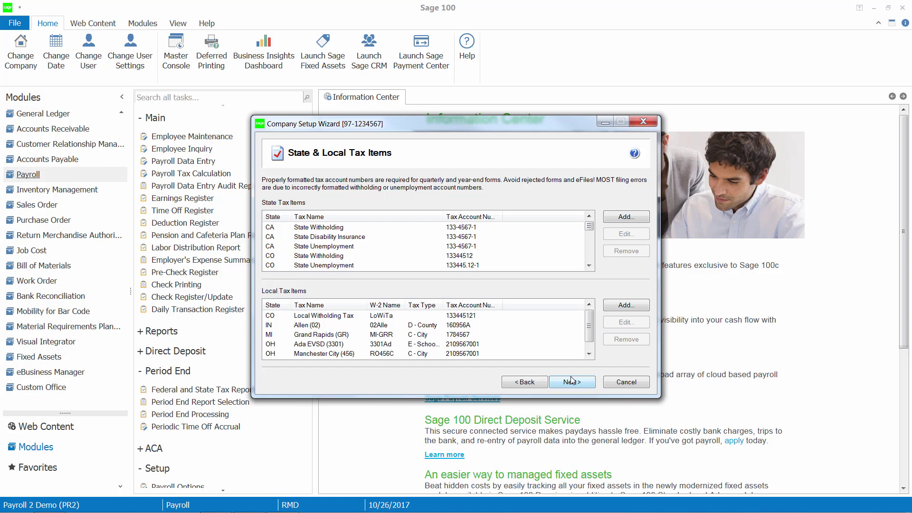
click(570, 383)
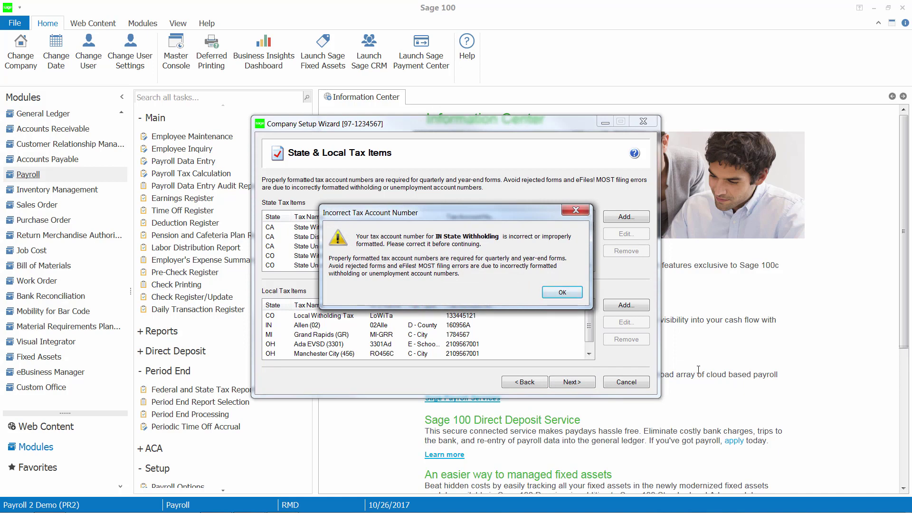
key(Return)
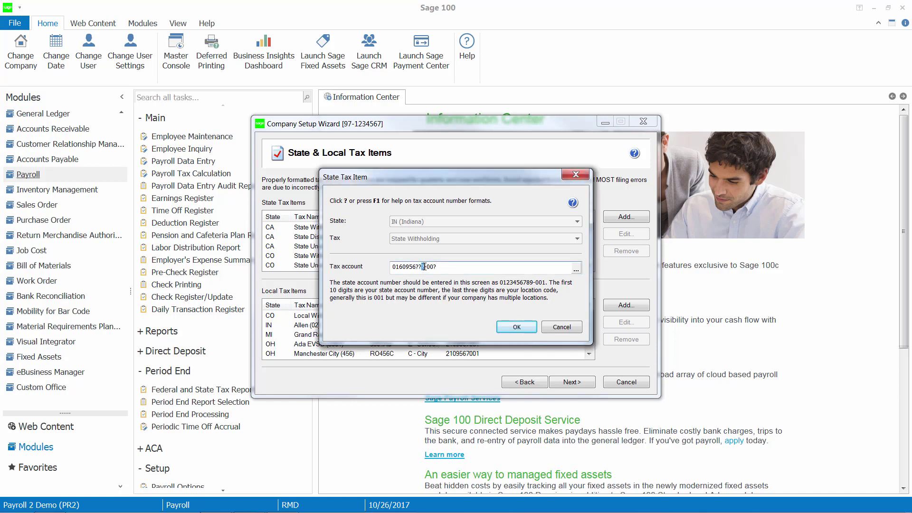
click(419, 267)
drag(426, 267, 415, 267)
text(100-001)
click(527, 332)
click(569, 383)
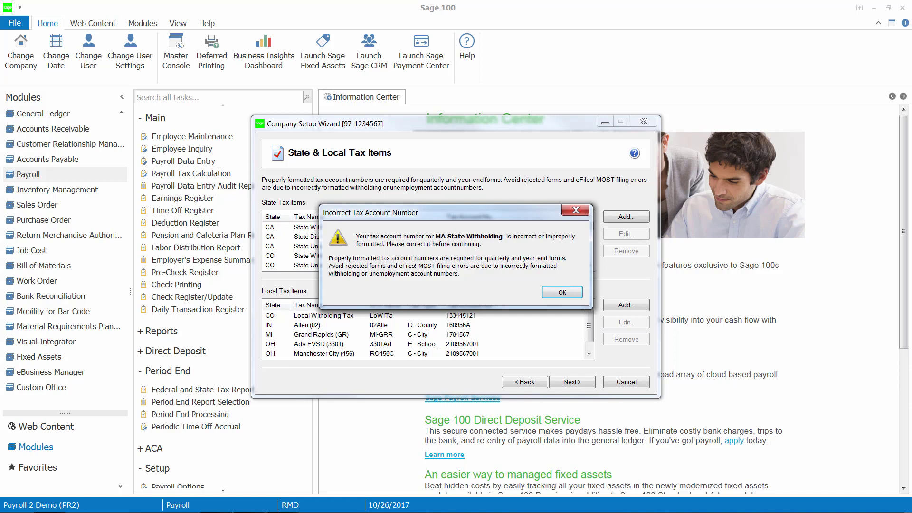
key(Return)
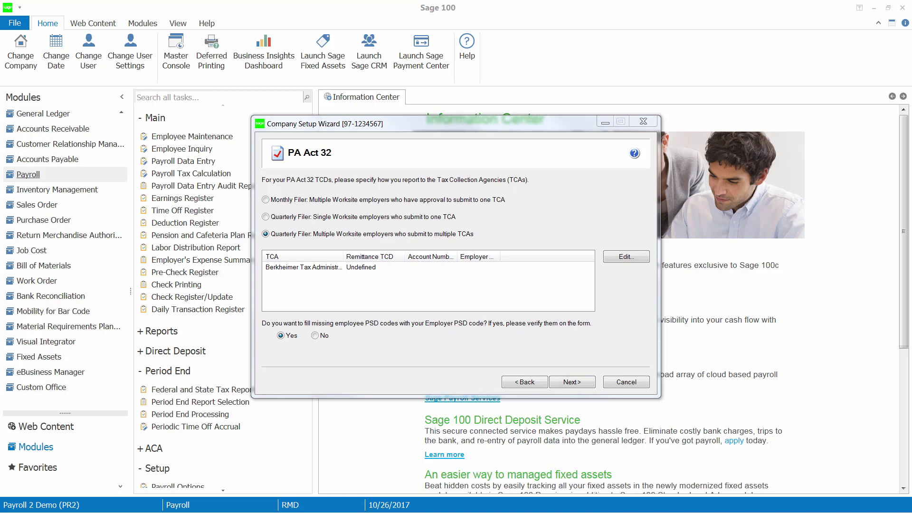
Step: Pass PA Act 32, keep the single payroll data file option, and finish the wizard
key(Return)
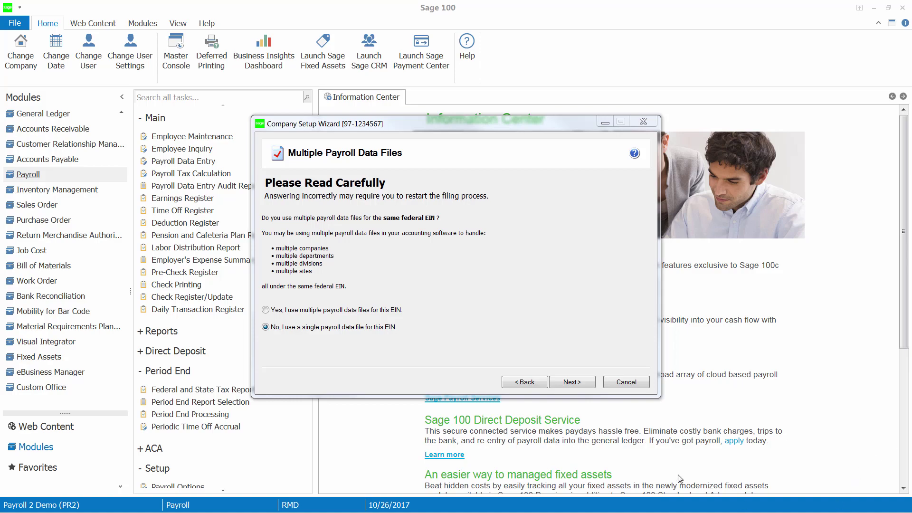
click(572, 383)
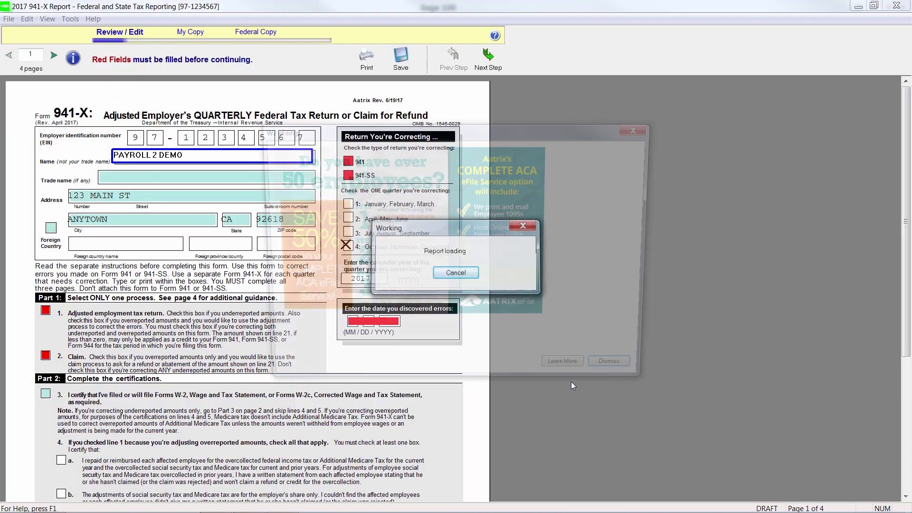
Step: Dismiss the eFile promotional notice on the 941-X report
click(614, 378)
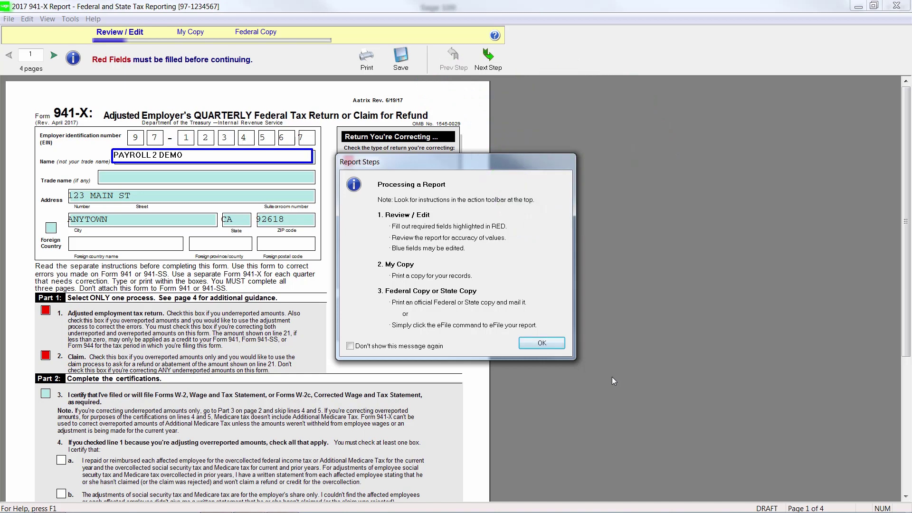
Step: Close the Report Steps and red-fields notices, check Form 941, and set discovery date 10/26/2017
click(544, 344)
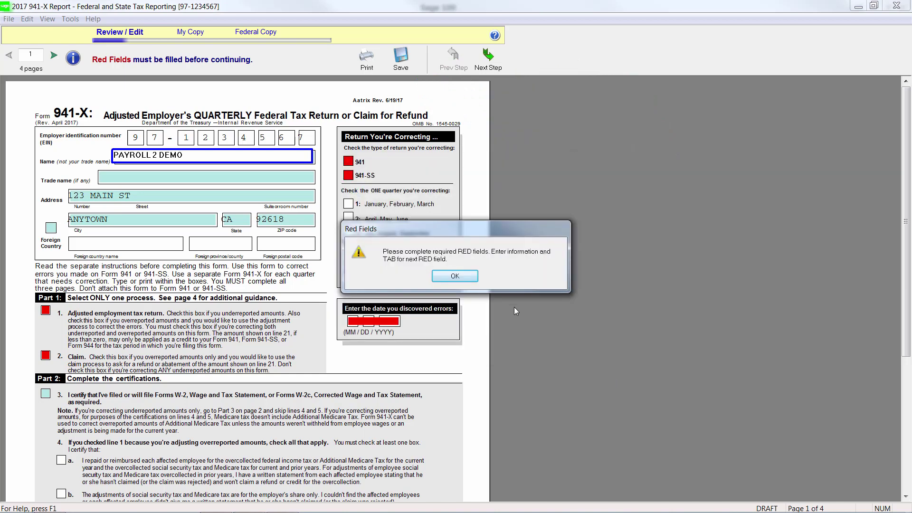
click(455, 276)
click(347, 161)
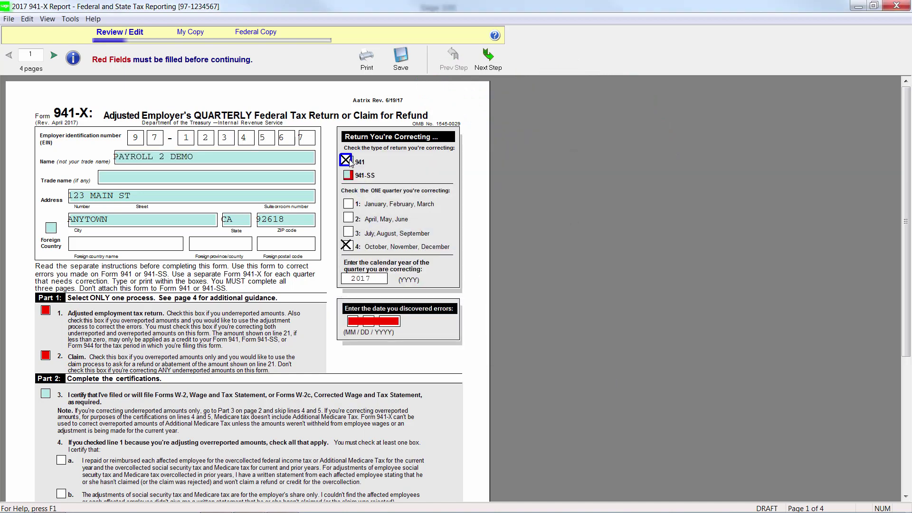
click(347, 322)
click(402, 321)
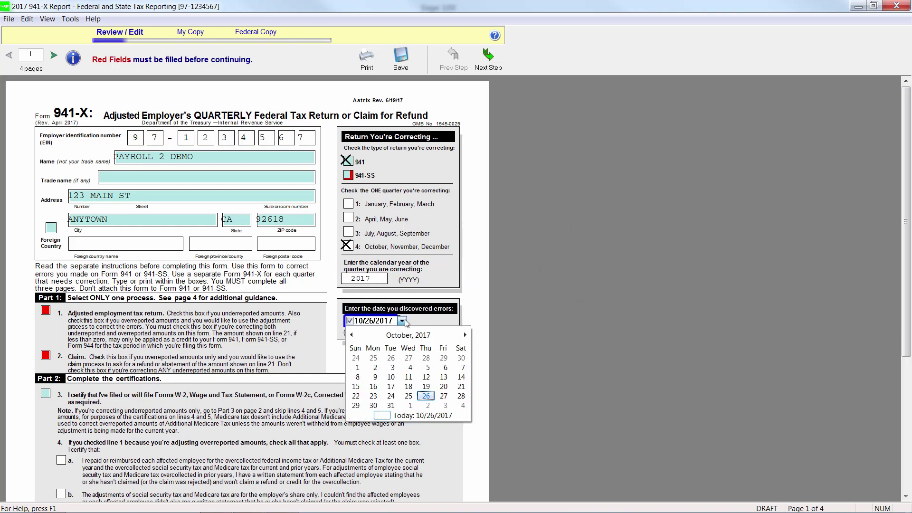
click(425, 397)
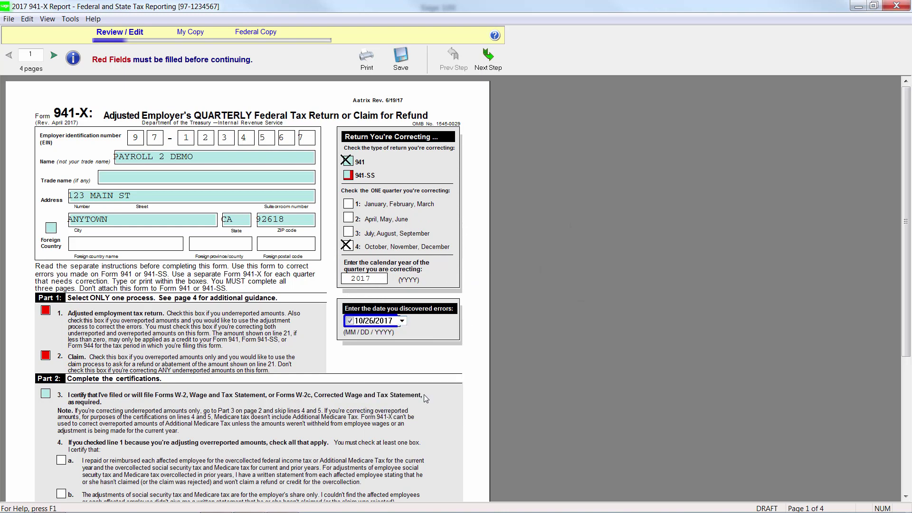
Step: Choose the adjusted employment tax return process and page forward to page 3
click(43, 313)
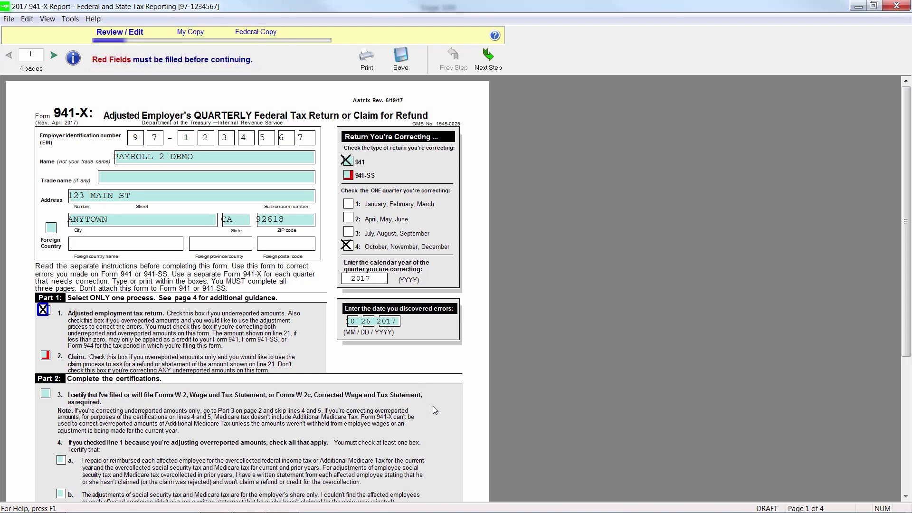
click(55, 57)
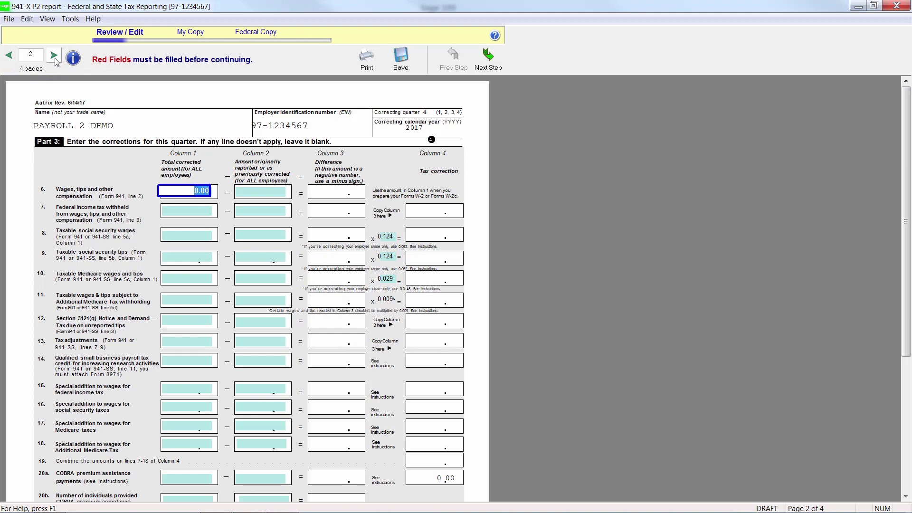
click(56, 59)
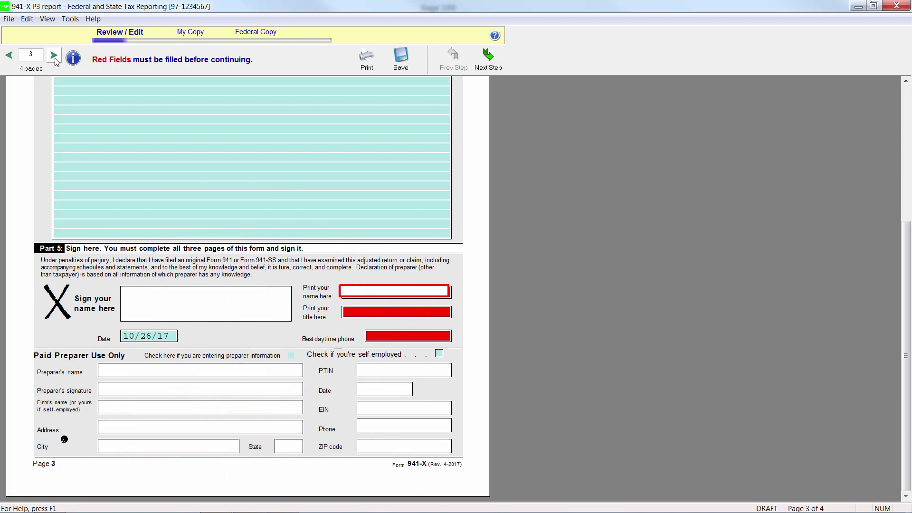